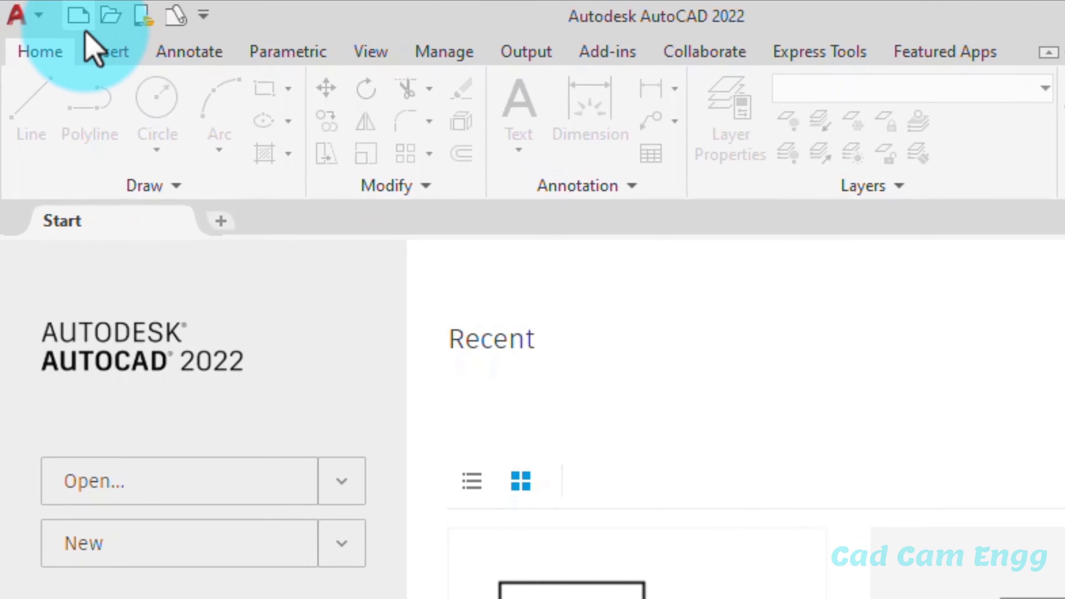
- Start a new blank drawing, Drawing1, from the acadiso template
{"action": "left_click", "coordinate": [79, 17]}
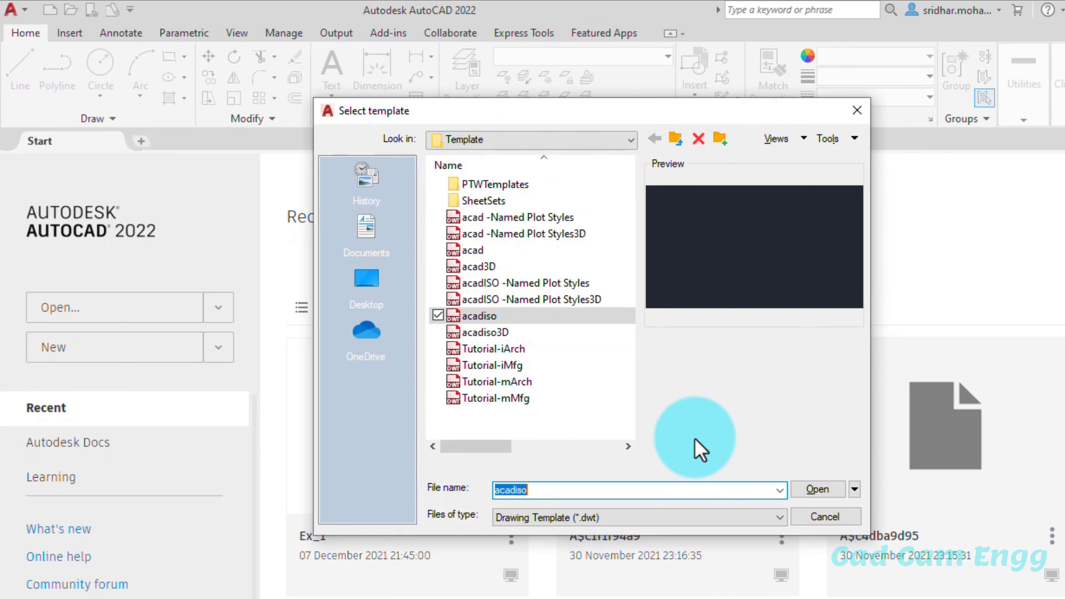
{"action": "left_click", "coordinate": [818, 493]}
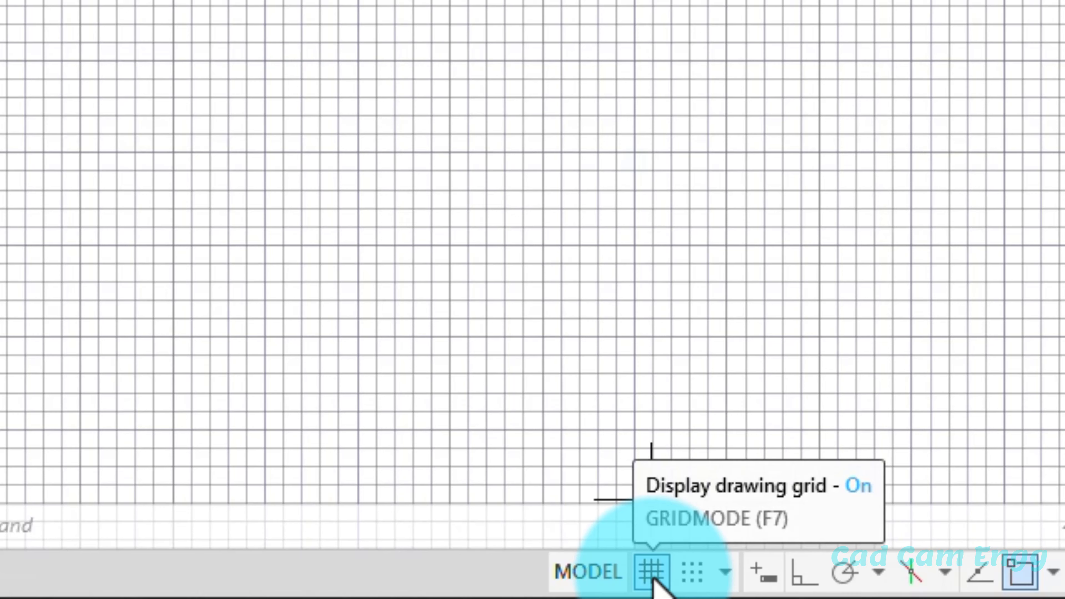
- Turn off the grid and check the units: Decimal, 0.0000 precision, Millimeters
{"action": "left_click", "coordinate": [653, 577]}
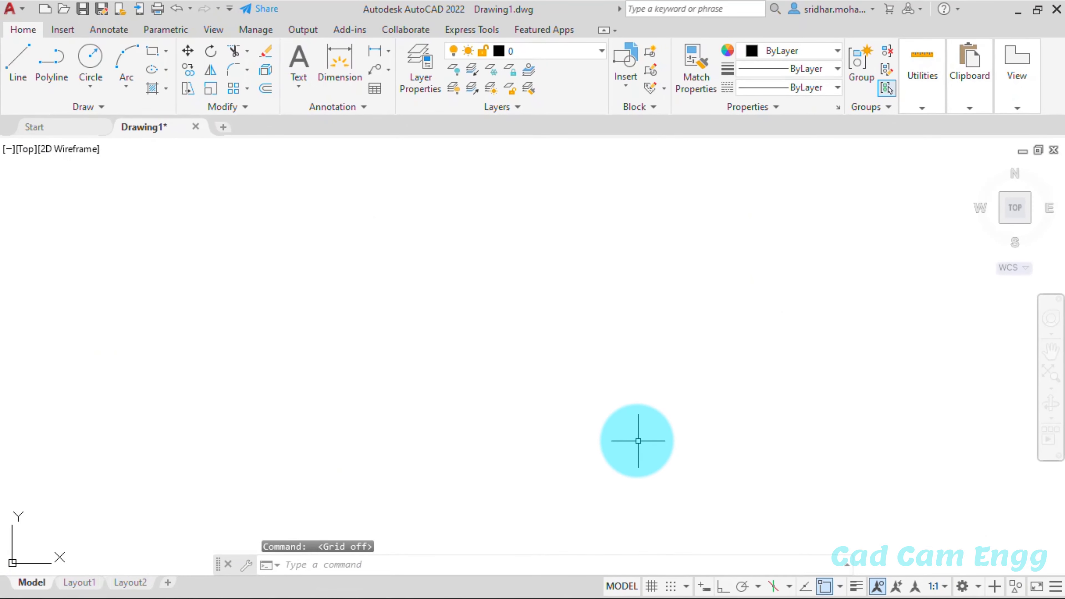
{"action": "type", "text": "uni"}
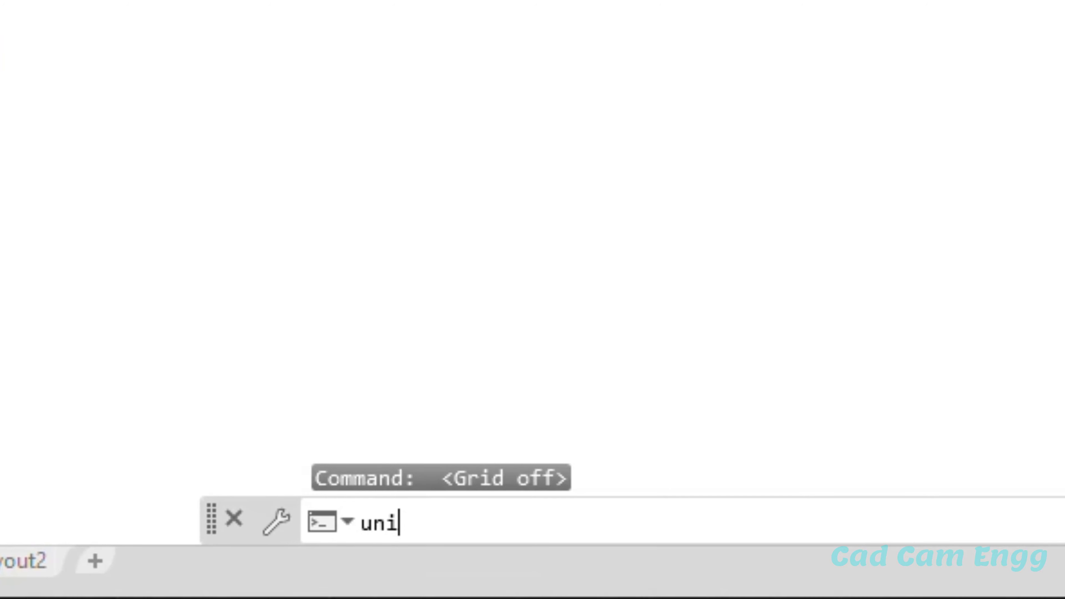
{"action": "type", "text": "ts"}
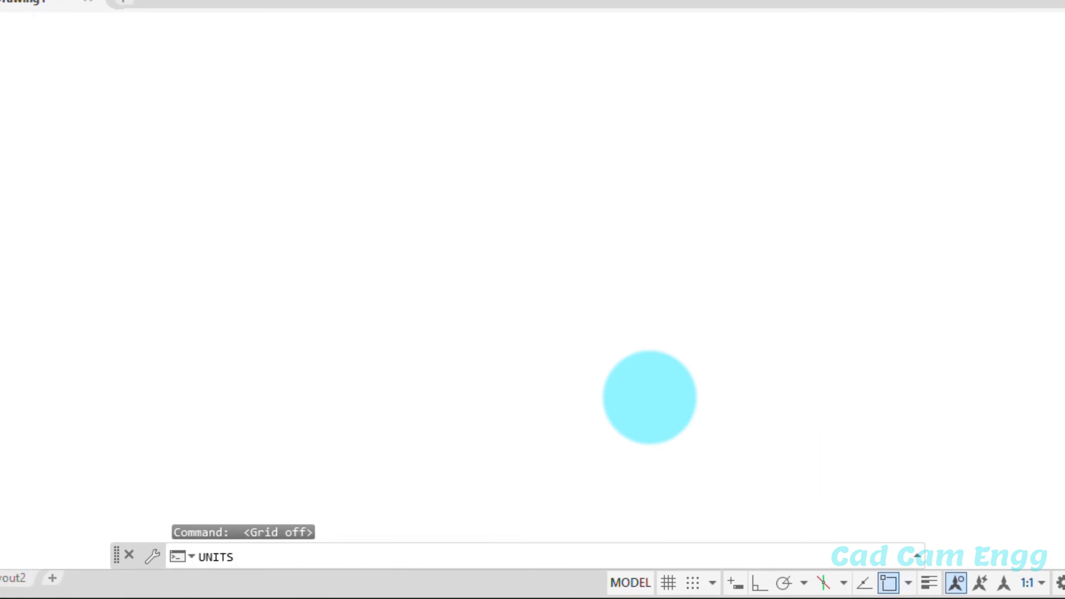
{"action": "key", "text": "Return"}
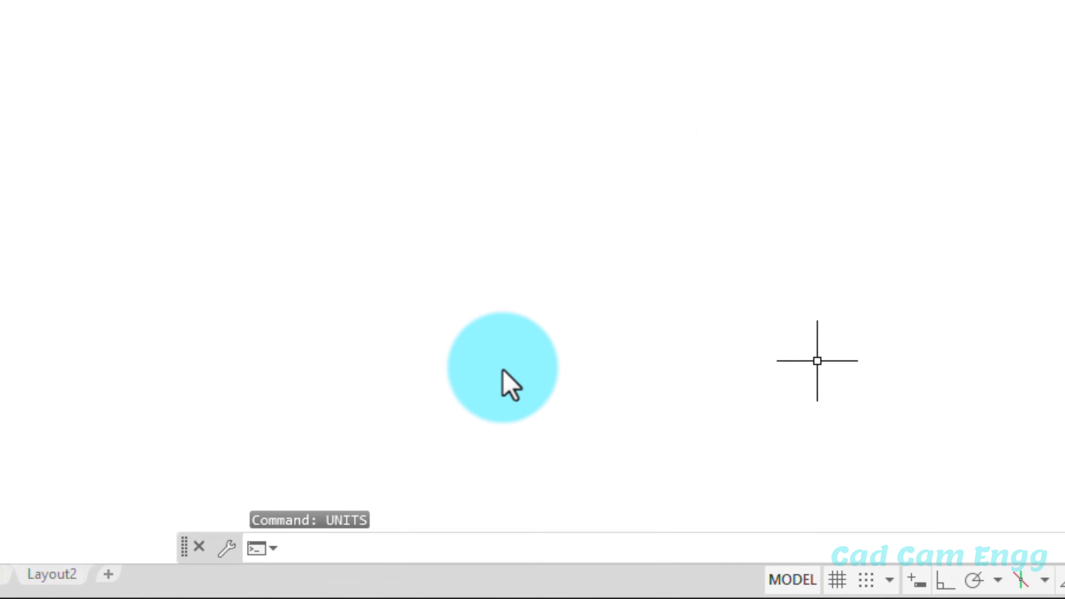
- Set the drawing limits from 0,0 to 210,297 for an A4 portrait area
{"action": "type", "text": "lim"}
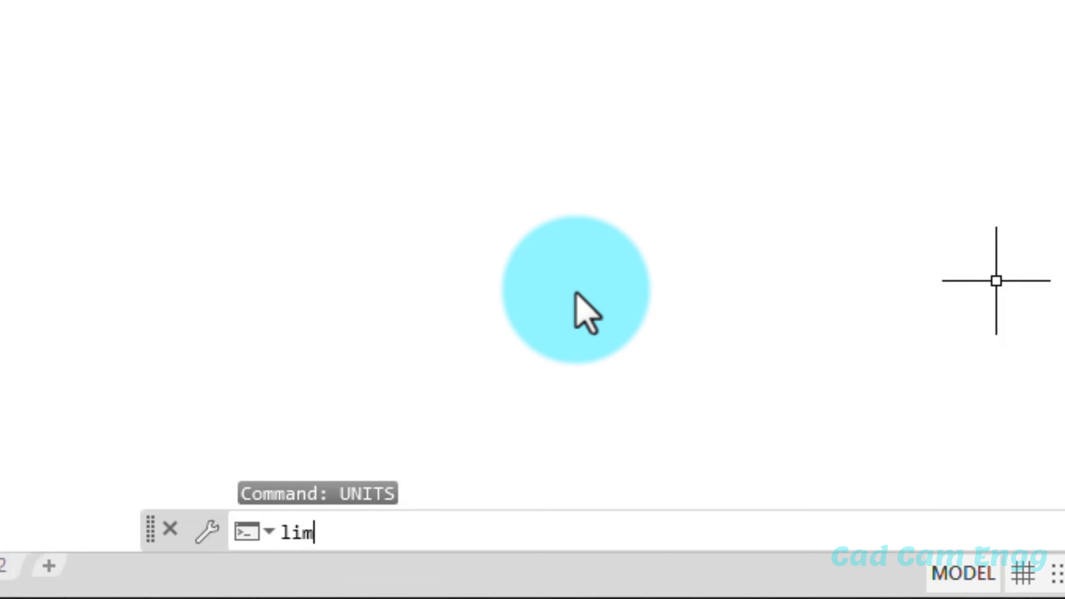
{"action": "type", "text": "its"}
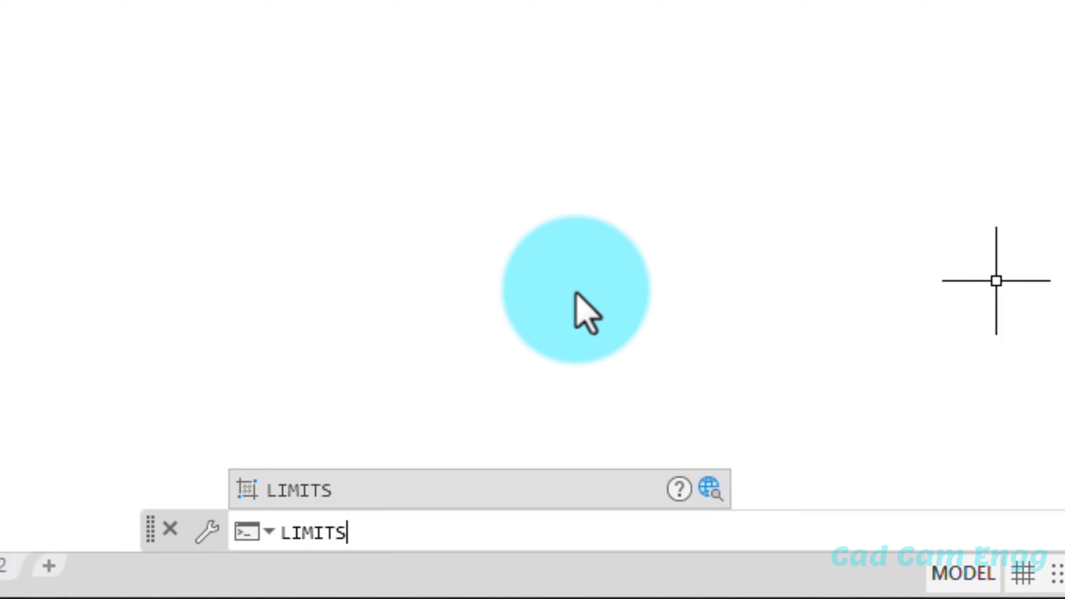
{"action": "key", "text": "Return"}
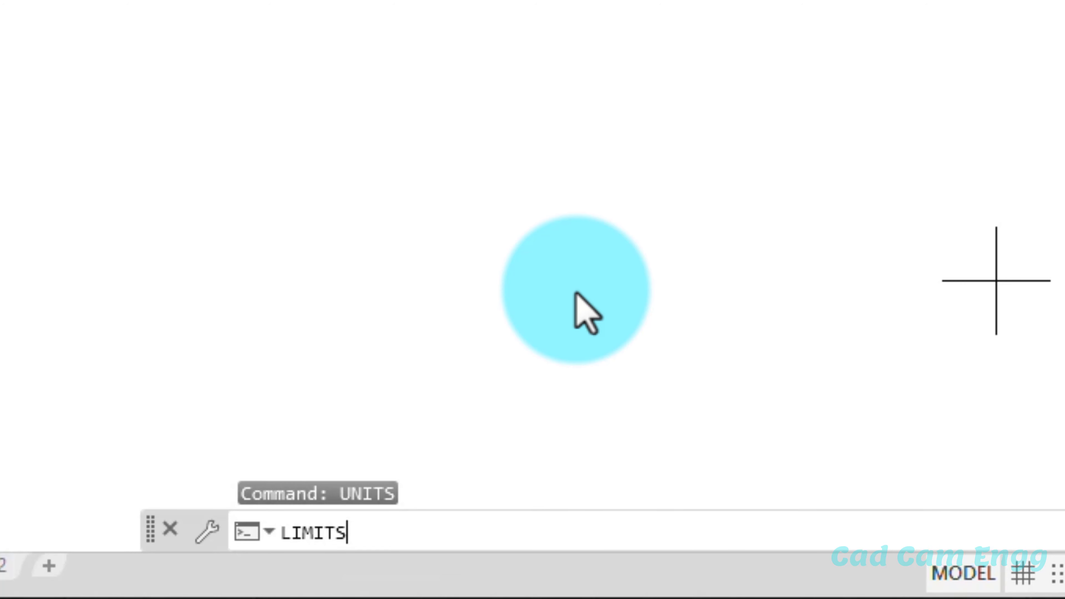
{"action": "key", "text": "Return"}
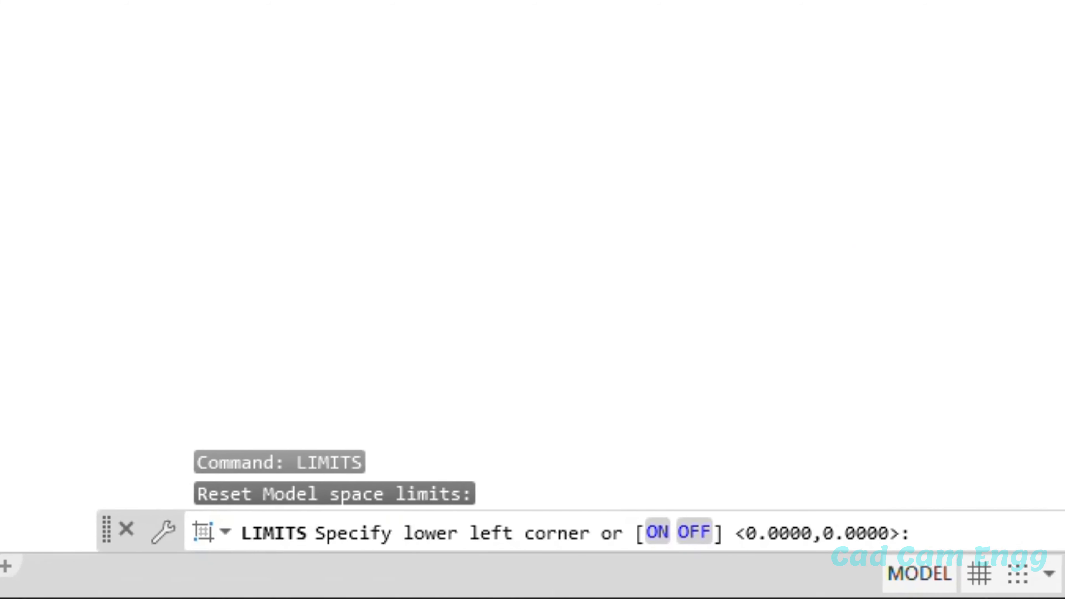
{"action": "key", "text": "Return"}
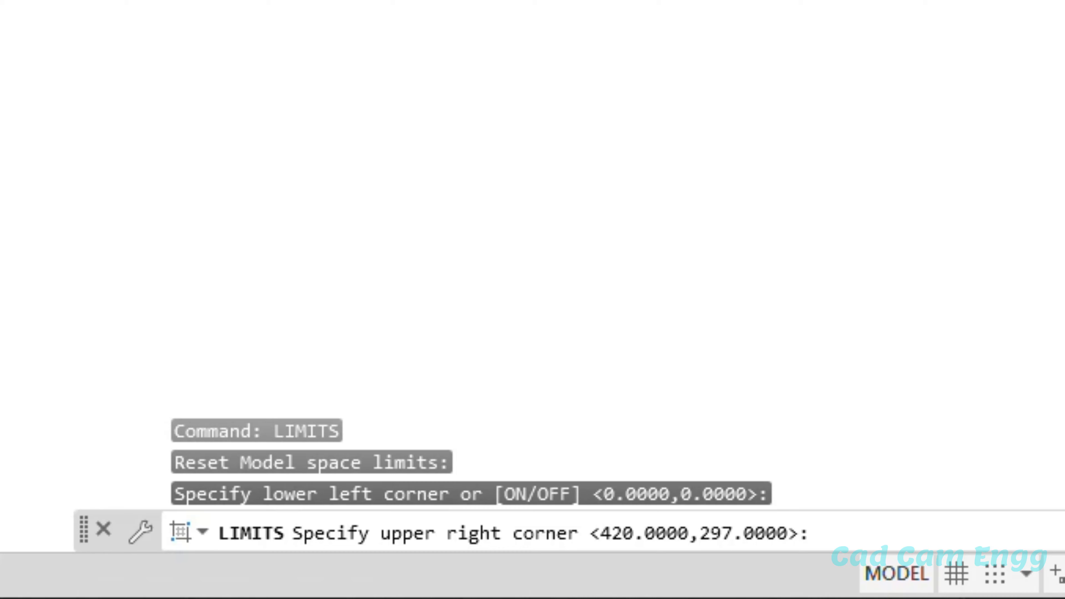
{"action": "type", "text": "210,297"}
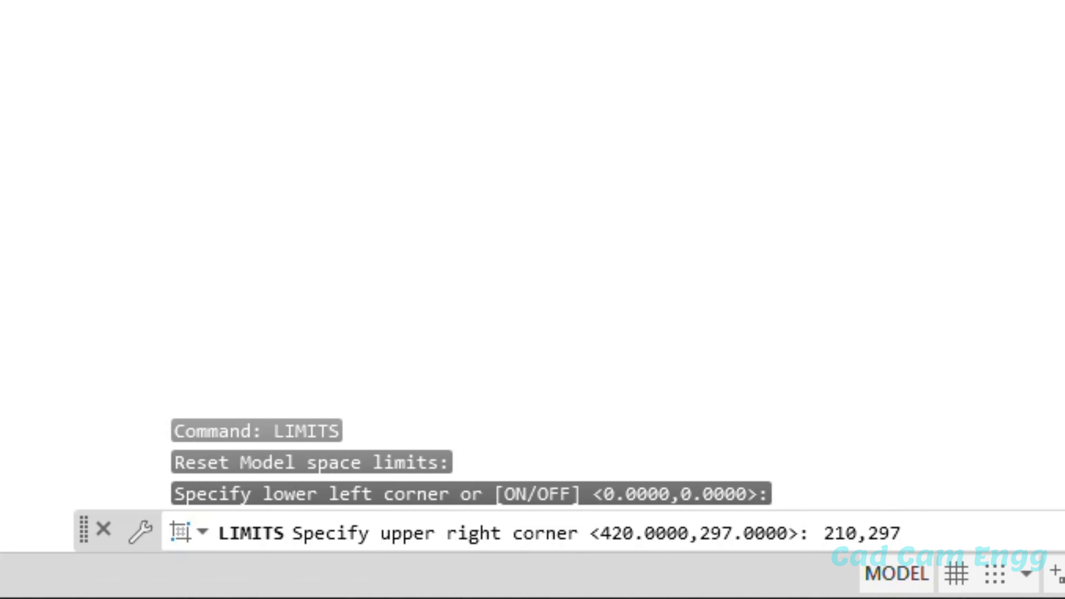
{"action": "key", "text": "Return"}
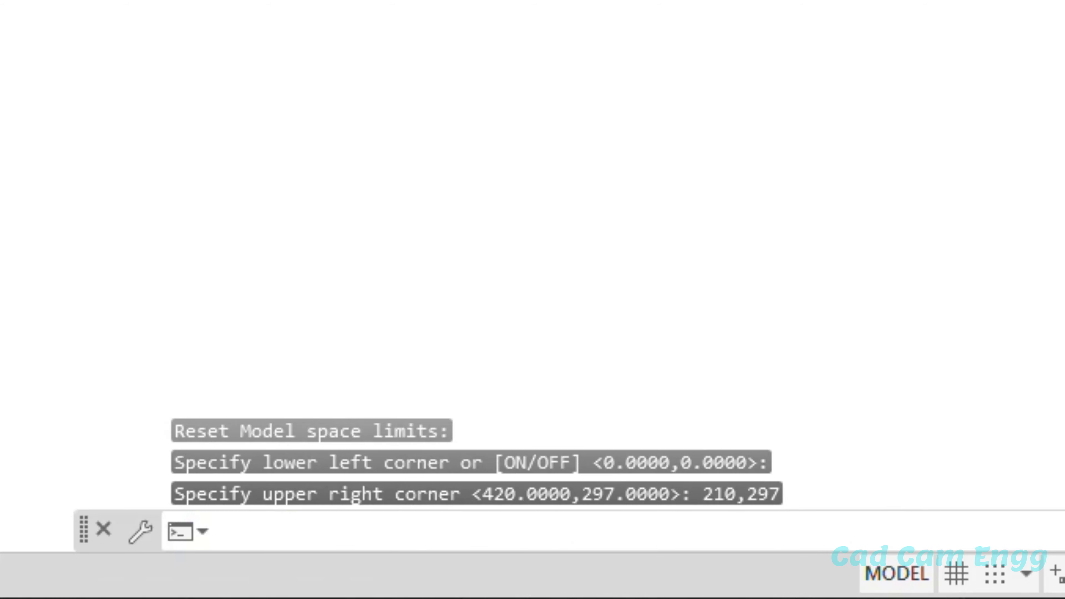
- Zoom All to display the entire 210×297 limits area
{"action": "type", "text": "zoom"}
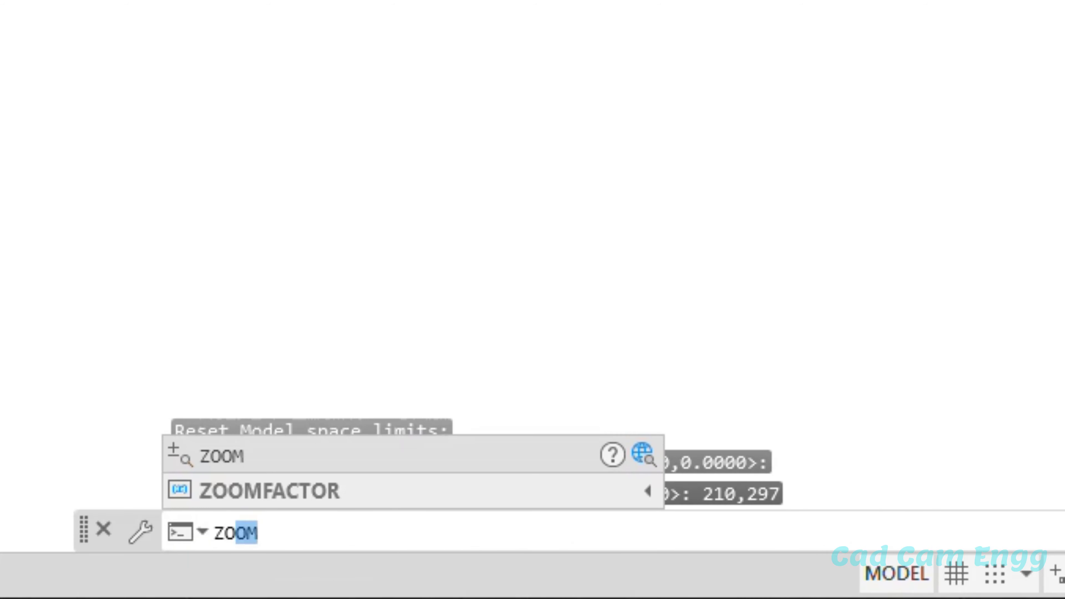
{"action": "key", "text": "Return"}
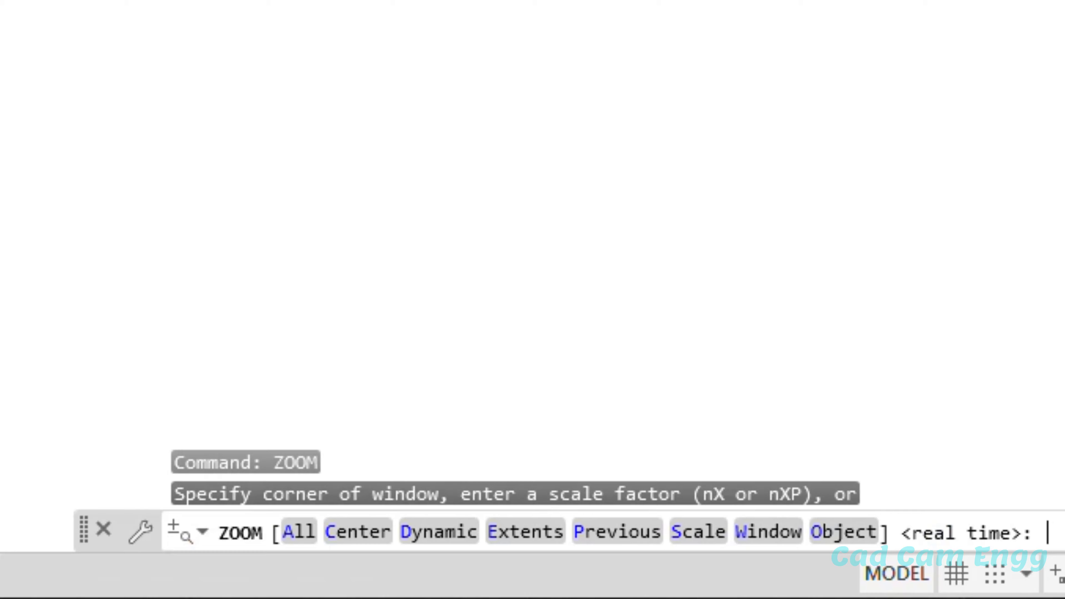
{"action": "type", "text": "a"}
{"action": "key", "text": "Return"}
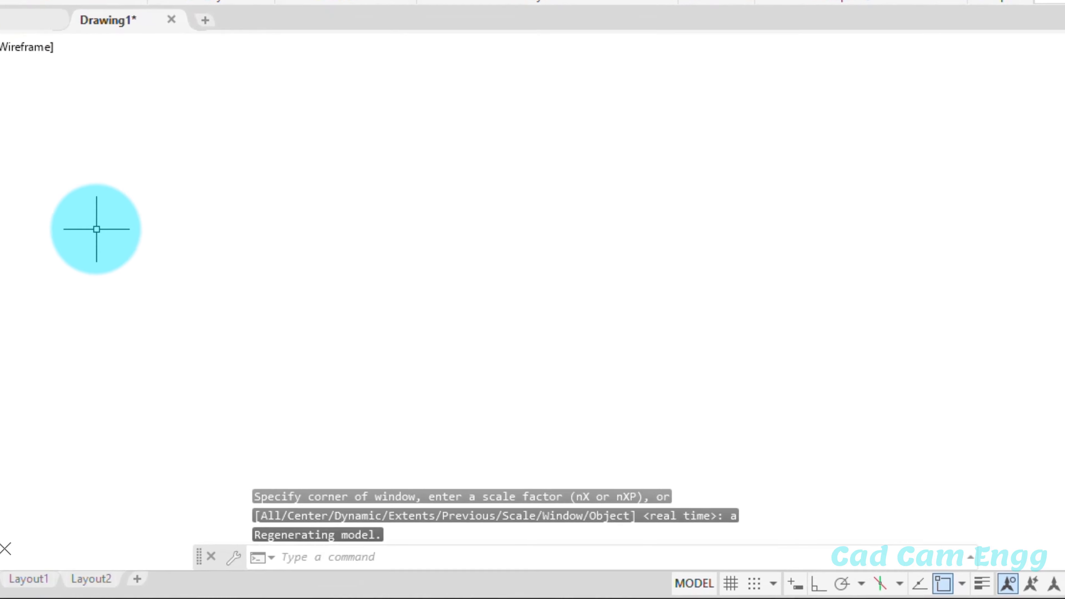
- Start a line at 0,0 and draw the bottom side to 100,0
{"action": "type", "text": "1"}
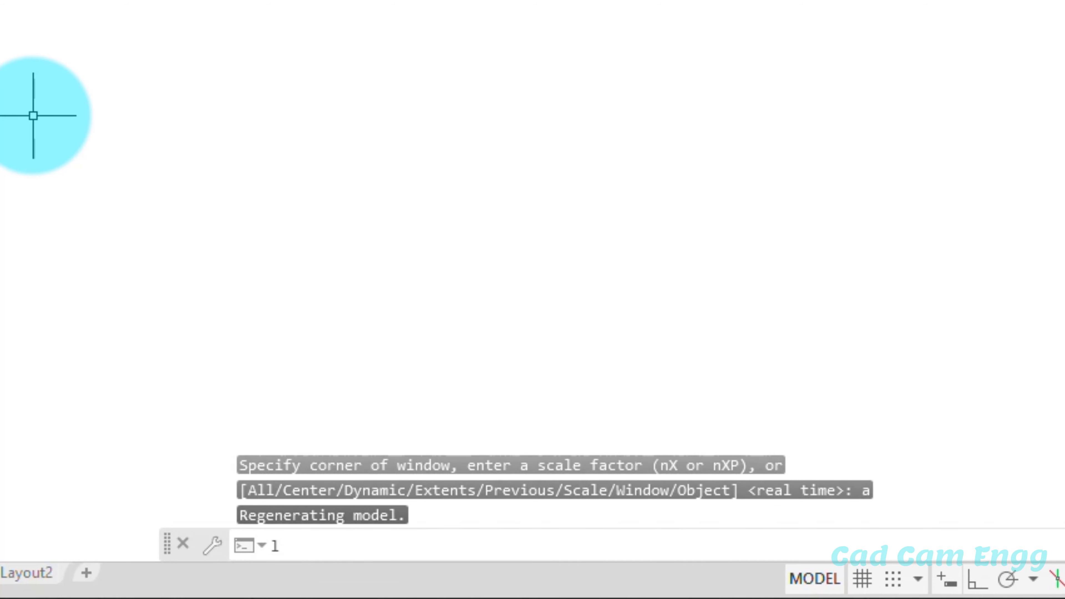
{"action": "key", "text": "Return"}
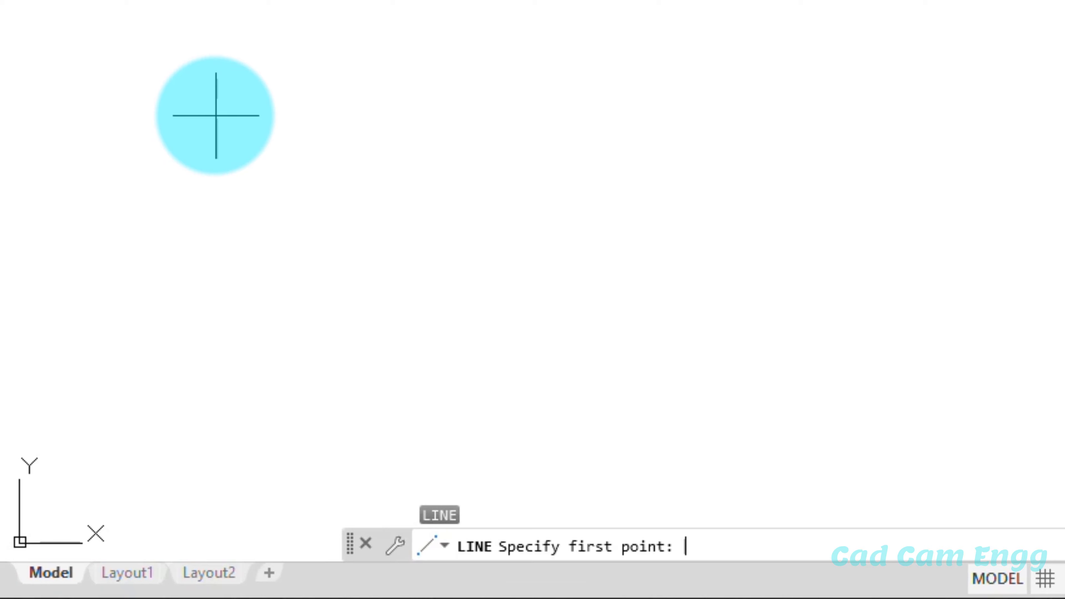
{"action": "type", "text": "0,0"}
{"action": "key", "text": "Return"}
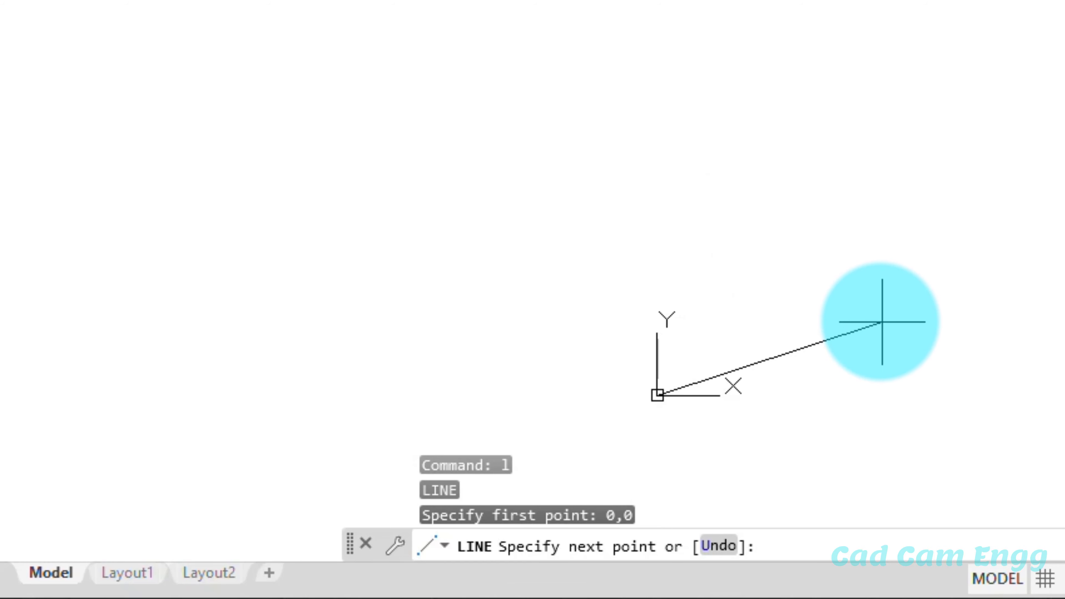
{"action": "scroll", "coordinate": [882, 322], "scroll_direction": "up", "scroll_amount": 2}
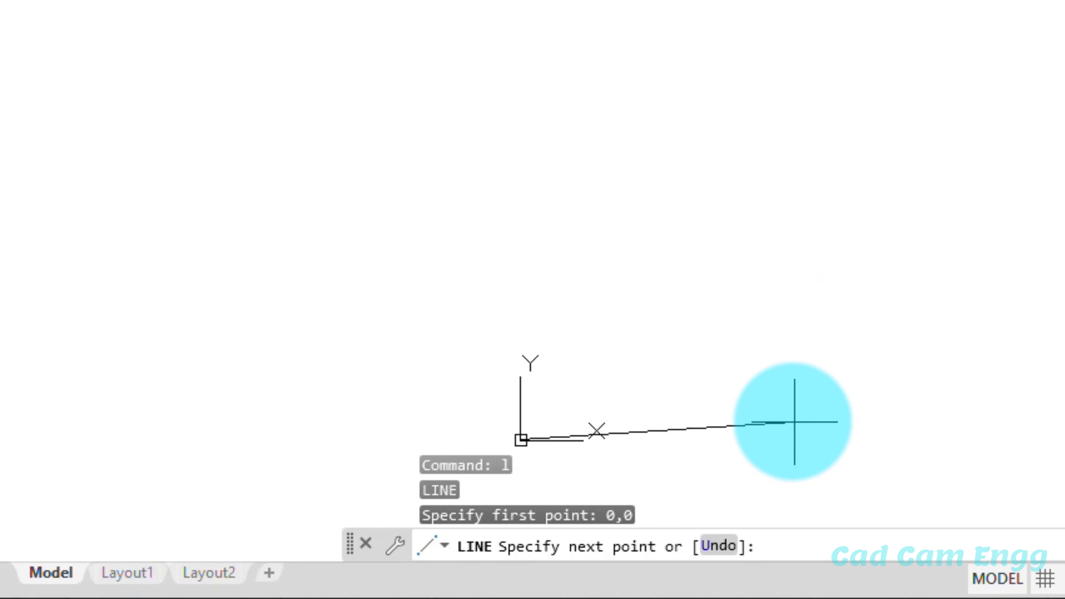
{"action": "scroll", "coordinate": [809, 420], "scroll_direction": "down", "scroll_amount": 1}
{"action": "scroll", "coordinate": [828, 407], "scroll_direction": "up", "scroll_amount": 2}
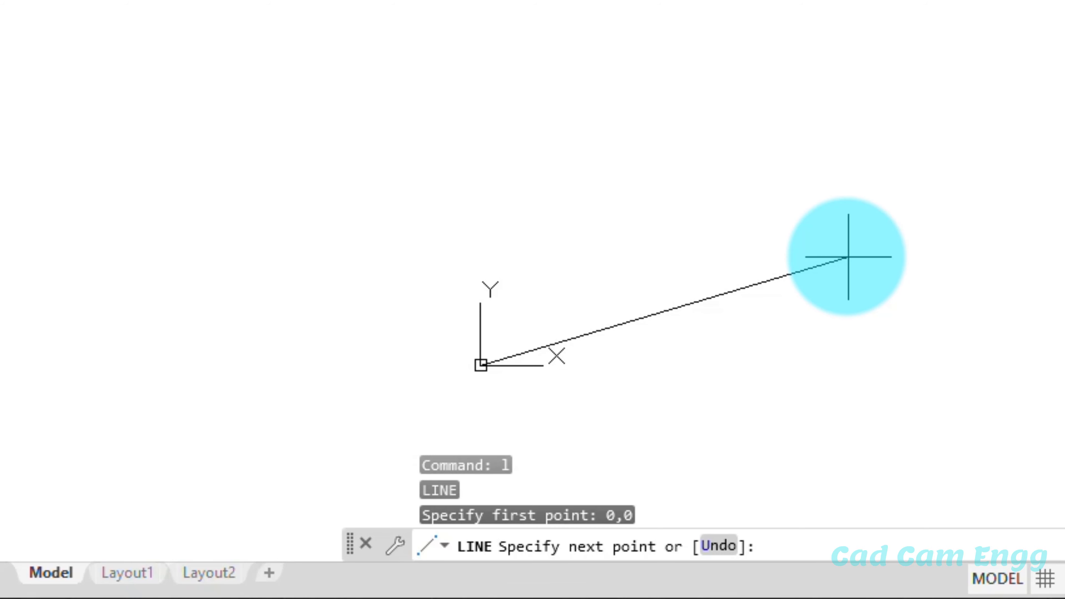
{"action": "type", "text": "100,0"}
{"action": "key", "text": "Return"}
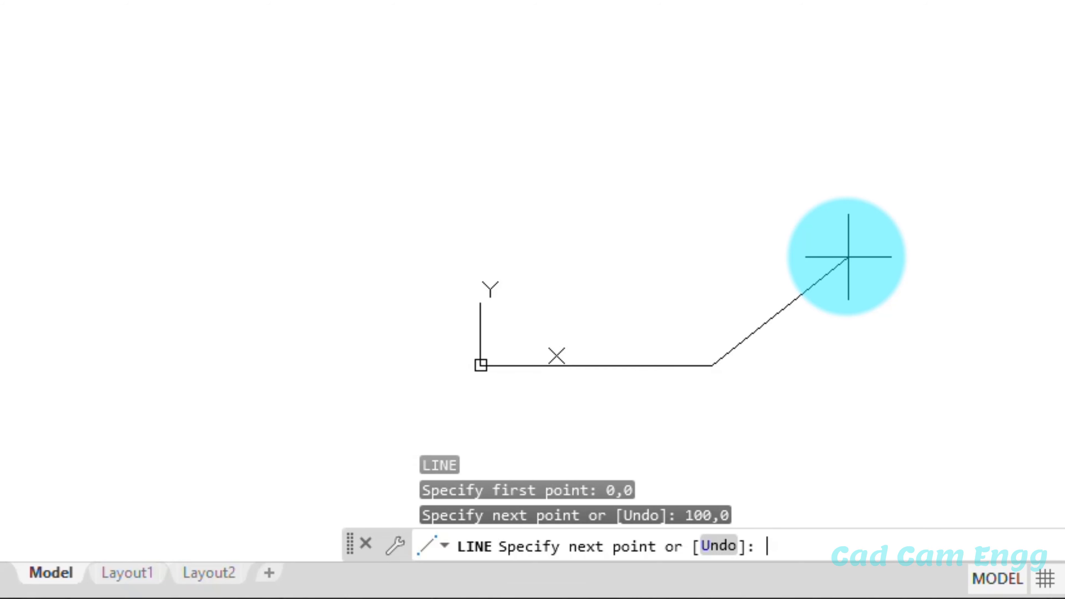
- Draw the sides to 100,80 and 0,80, then close the rectangle
{"action": "type", "text": "100,80"}
{"action": "key", "text": "Return"}
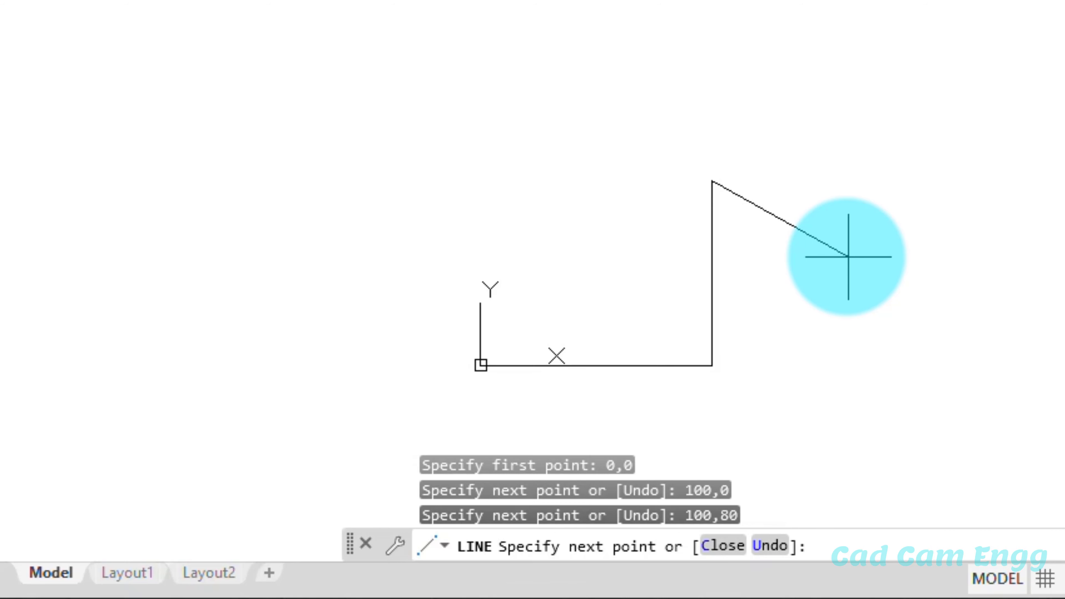
{"action": "type", "text": "1"}
{"action": "key", "text": "BackSpace"}
{"action": "type", "text": "0,80"}
{"action": "key", "text": "Return"}
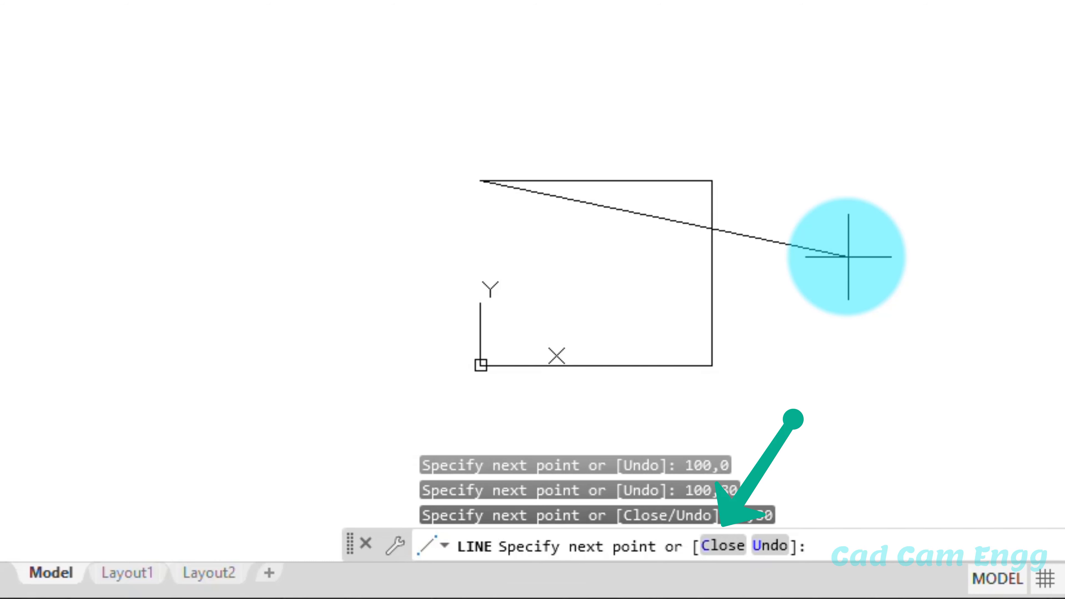
{"action": "type", "text": "c"}
{"action": "key", "text": "Return"}
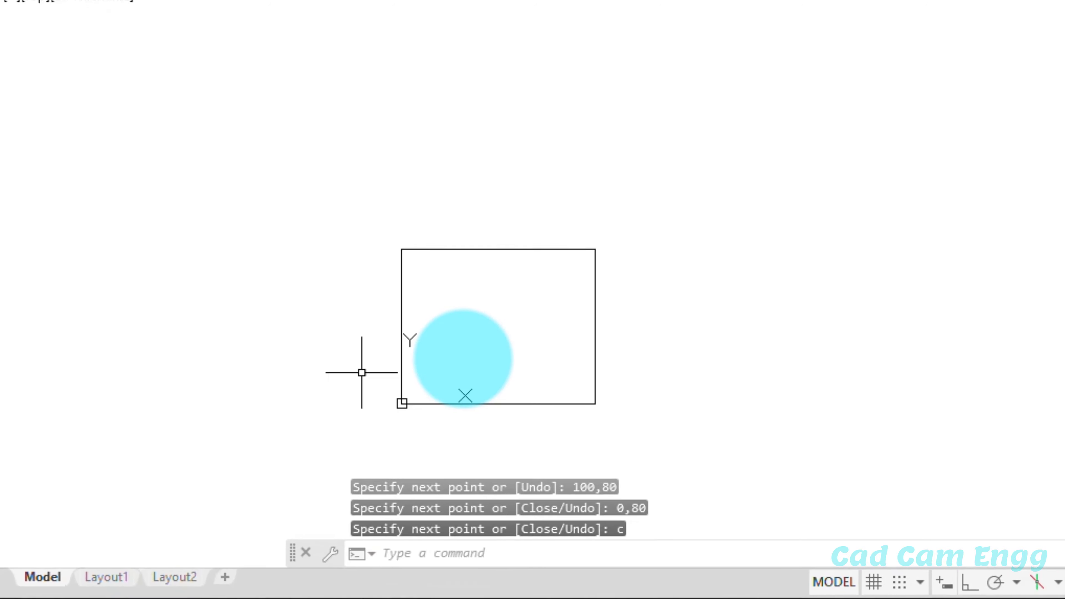
{"action": "scroll", "coordinate": [419, 367], "scroll_direction": "up", "scroll_amount": 3}
- Save the drawing as Ex_1, overwriting the existing file
{"action": "scroll", "coordinate": [421, 372], "scroll_direction": "down", "scroll_amount": 2}
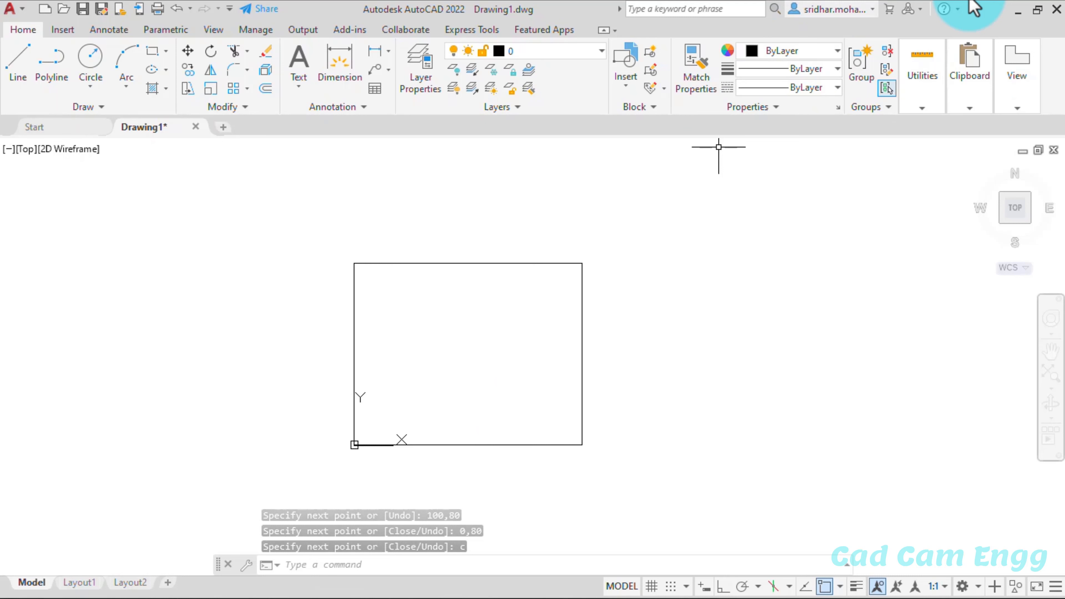
{"action": "left_click", "coordinate": [82, 10]}
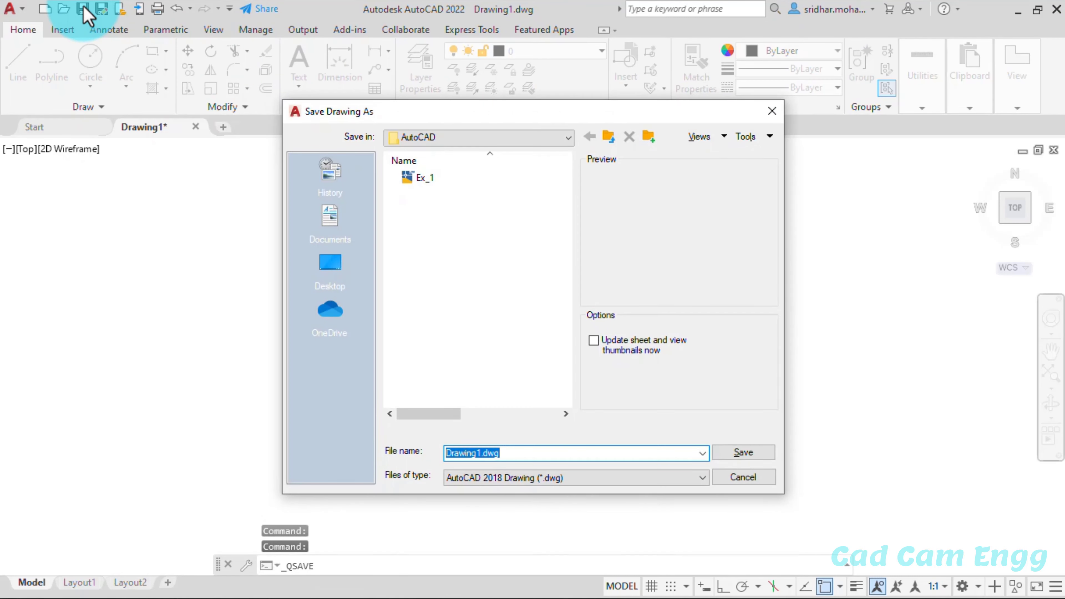
{"action": "left_click", "coordinate": [439, 177]}
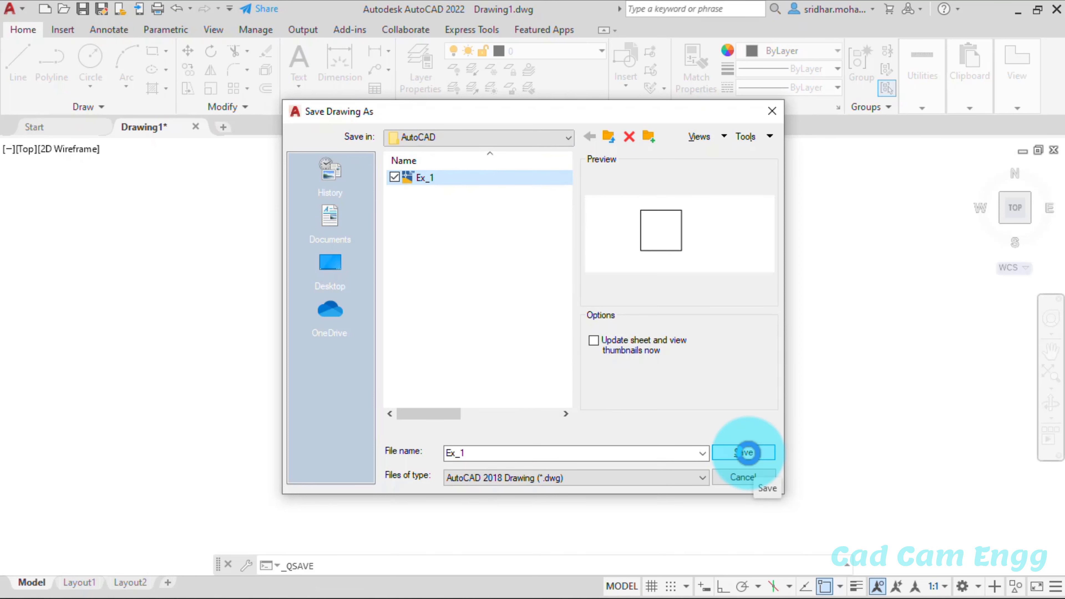
{"action": "left_click", "coordinate": [746, 454]}
{"action": "left_click", "coordinate": [529, 340]}
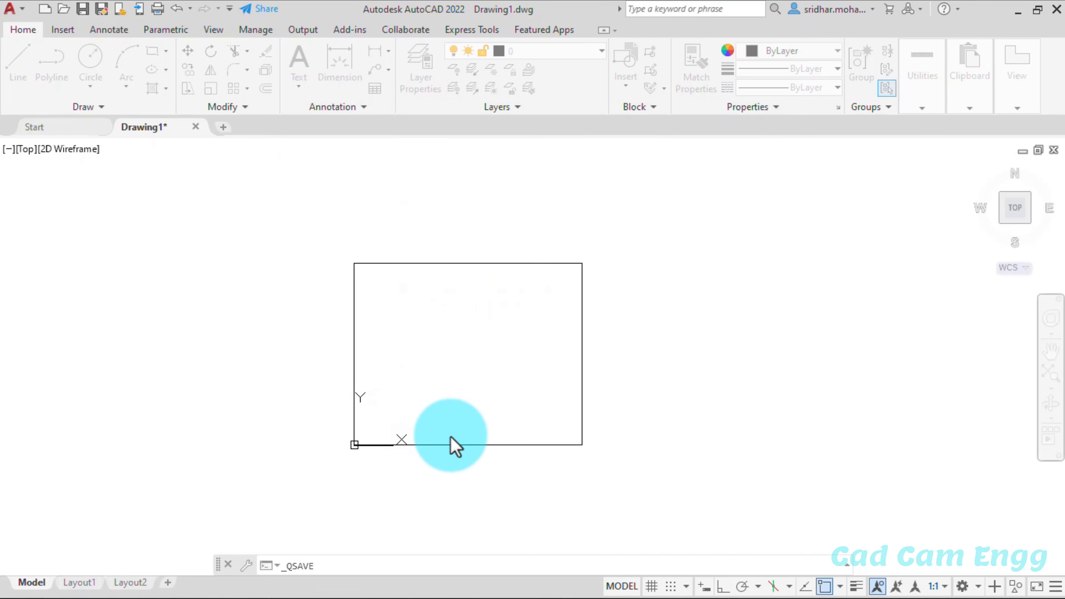